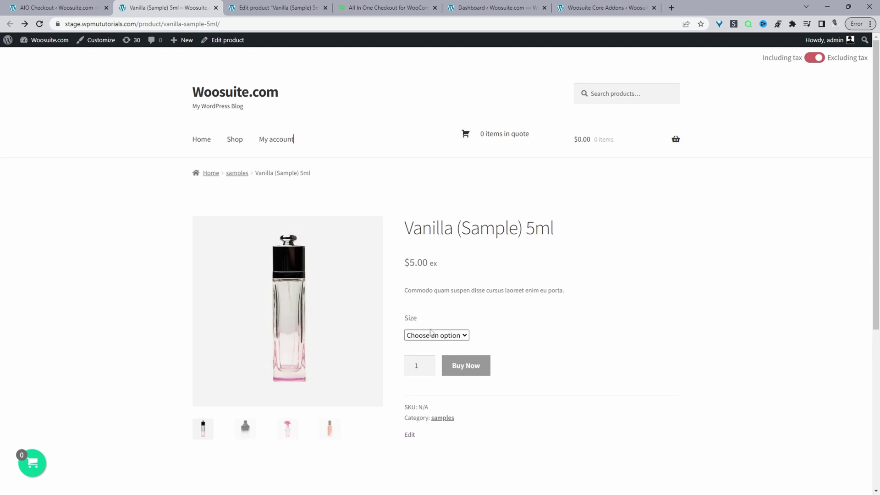
Step: Buy the Vanilla sample in the 5ml size and review the upgrade offer on the checkout page
click(432, 334)
click(432, 356)
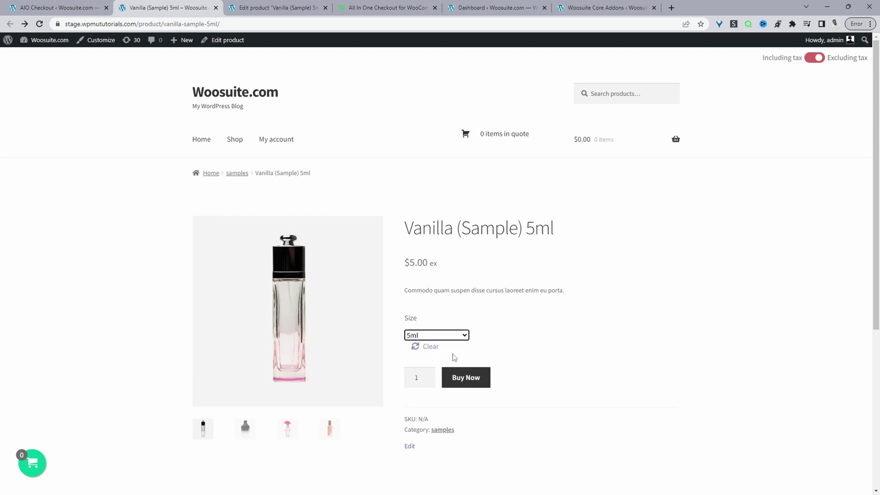
click(471, 378)
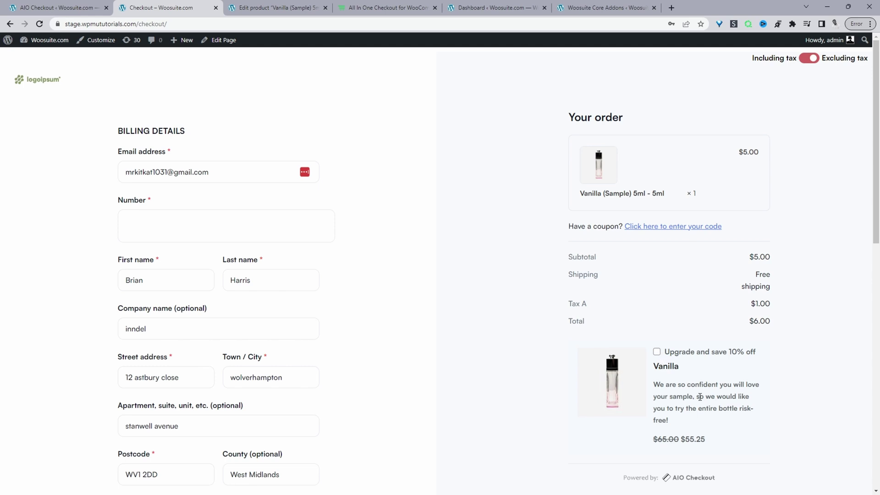
scroll(674, 342, down, 2)
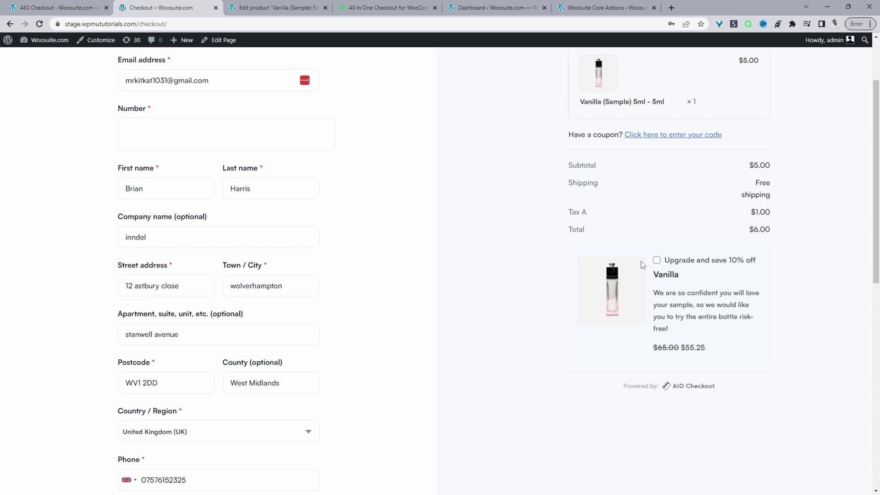
scroll(531, 255, up, 2)
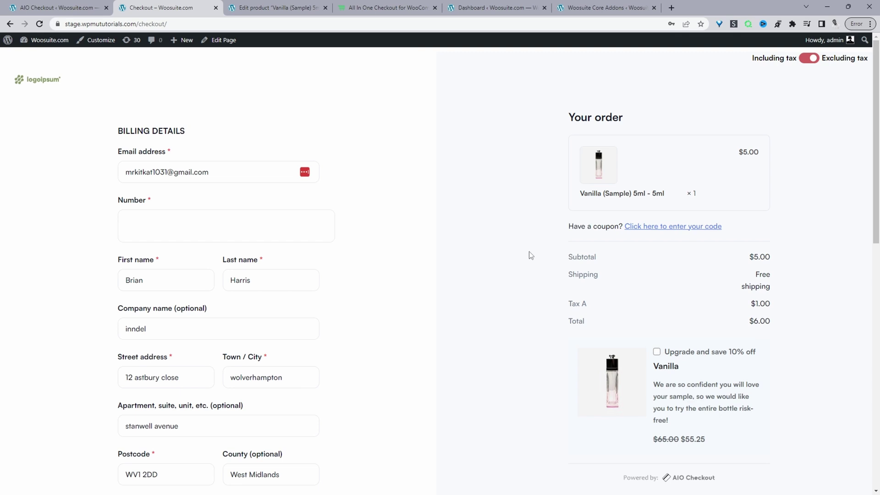
Step: Return to the sample's product page and add the recommended Vanilla upgrade in 50ml to the shopping cart
key(alt+Left)
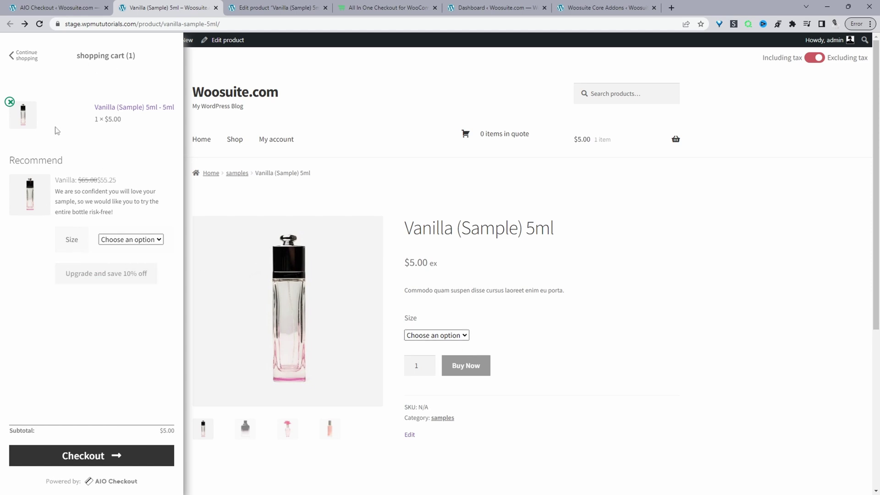
click(115, 239)
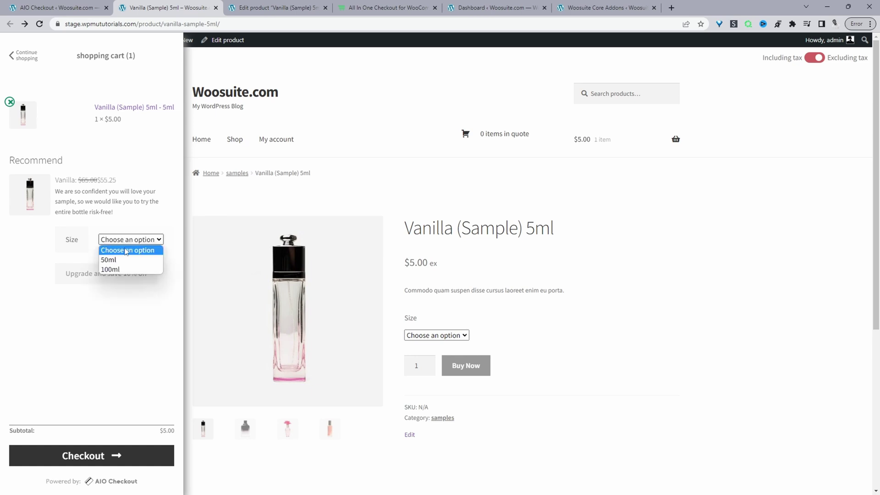
click(127, 258)
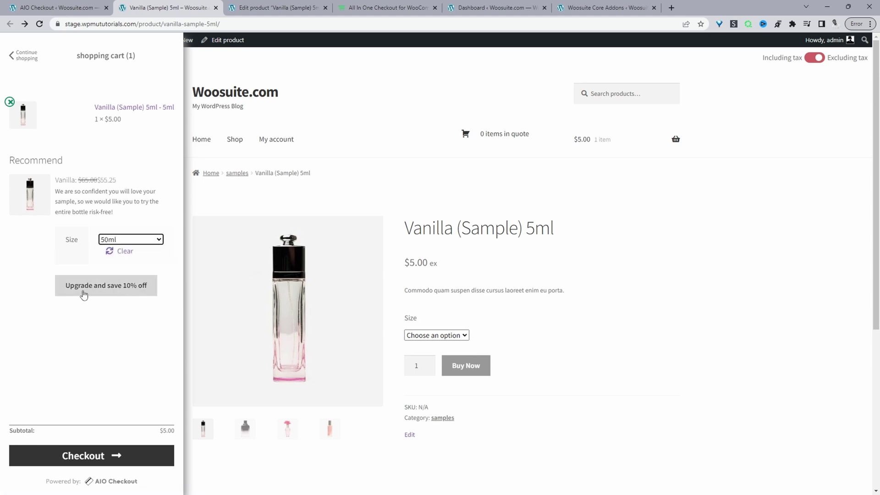
click(84, 293)
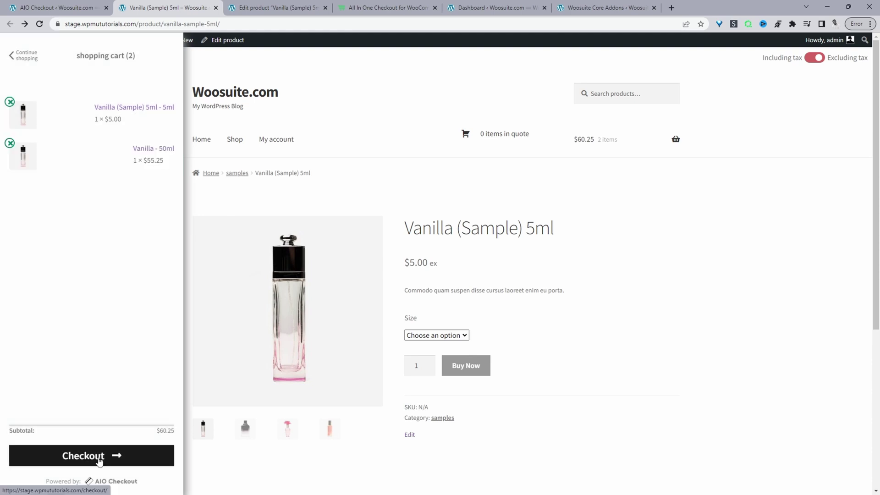
Step: View the AIO Checkout plugin page, and check the All in One Checkout and All in One Checkout Pro entries among the Woosuite add-ons
click(364, 3)
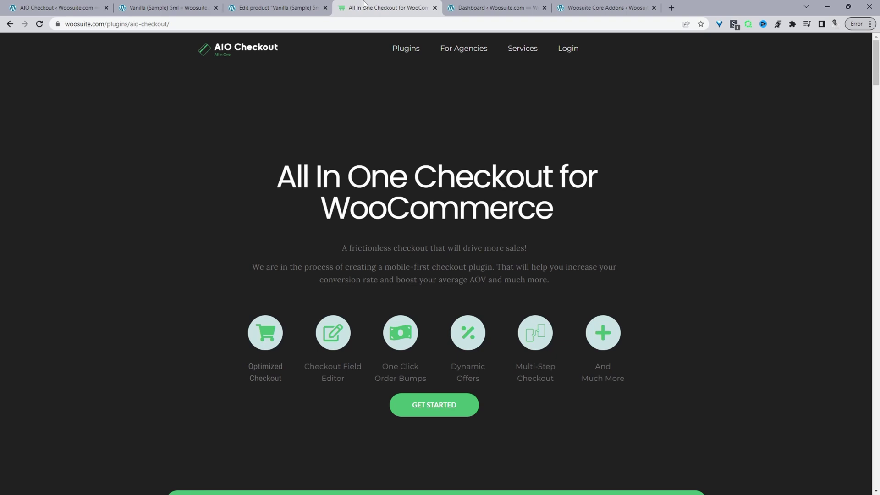
key(ctrl+Tab)
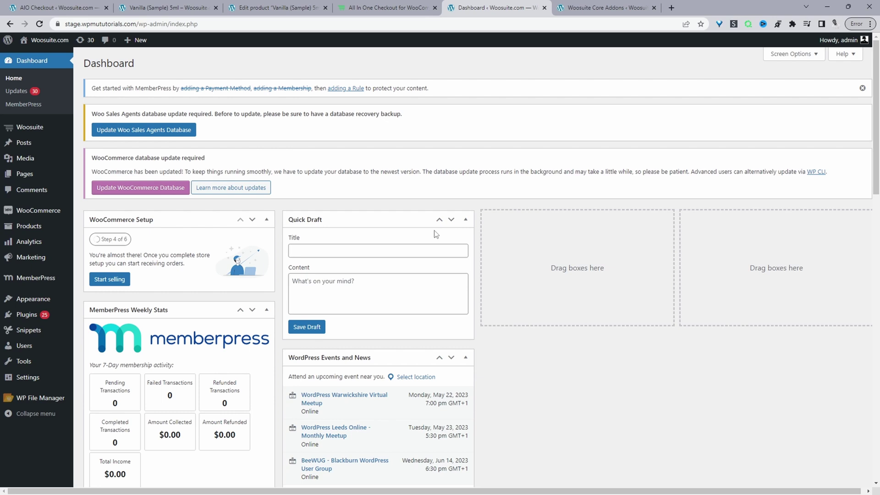
mouse_move(55, 316)
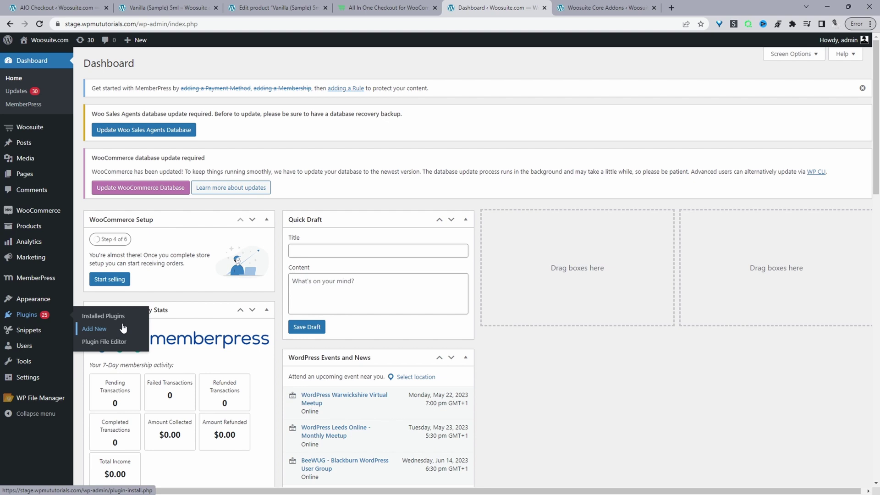
mouse_move(33, 132)
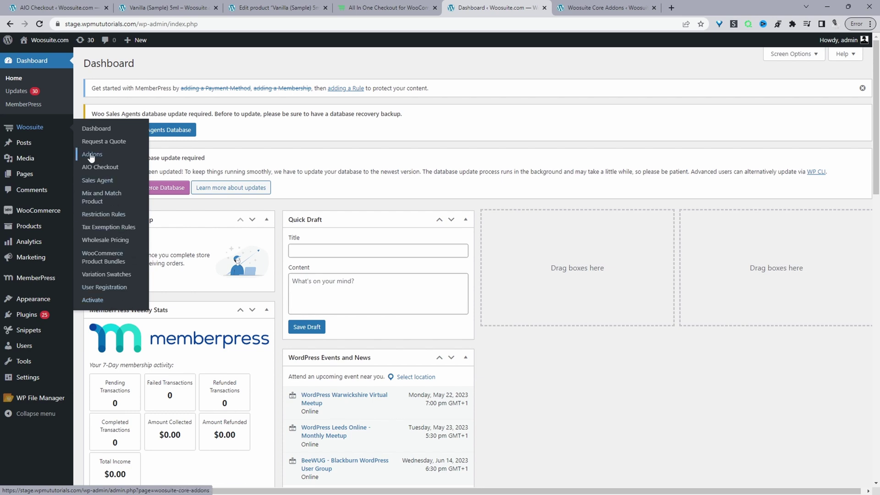
click(91, 157)
scroll(573, 316, down, 7)
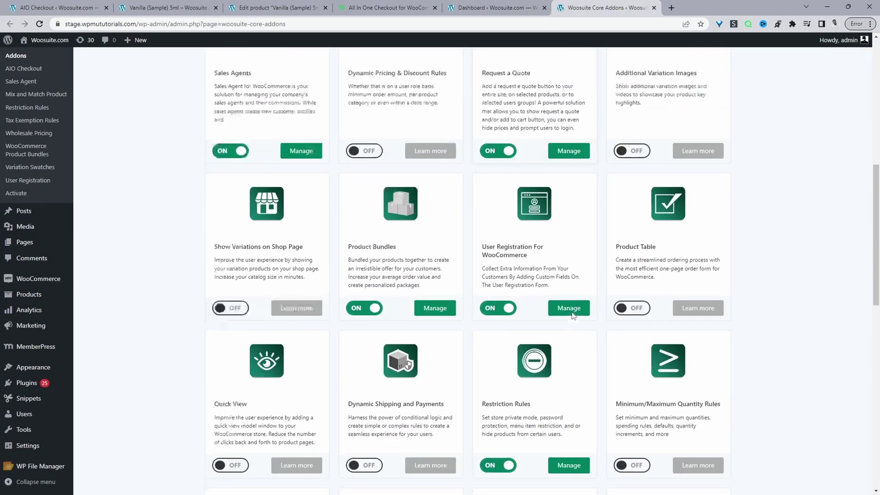
scroll(572, 316, down, 10)
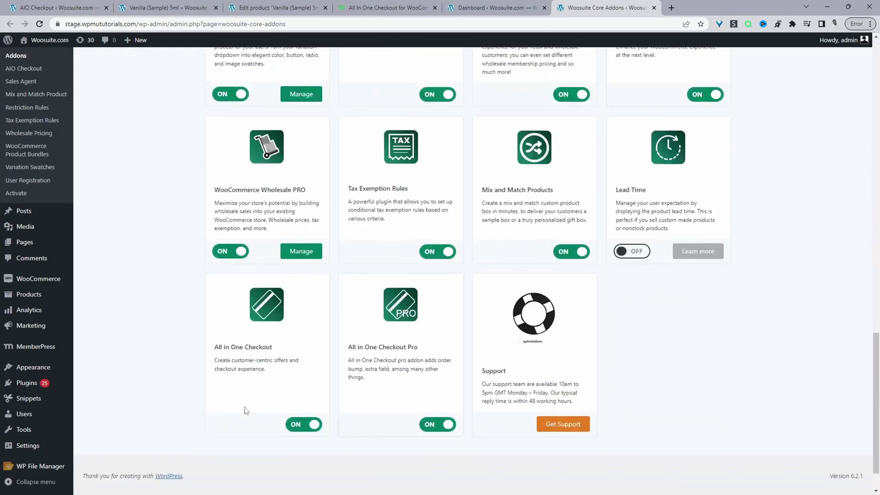
drag(222, 347, 284, 348)
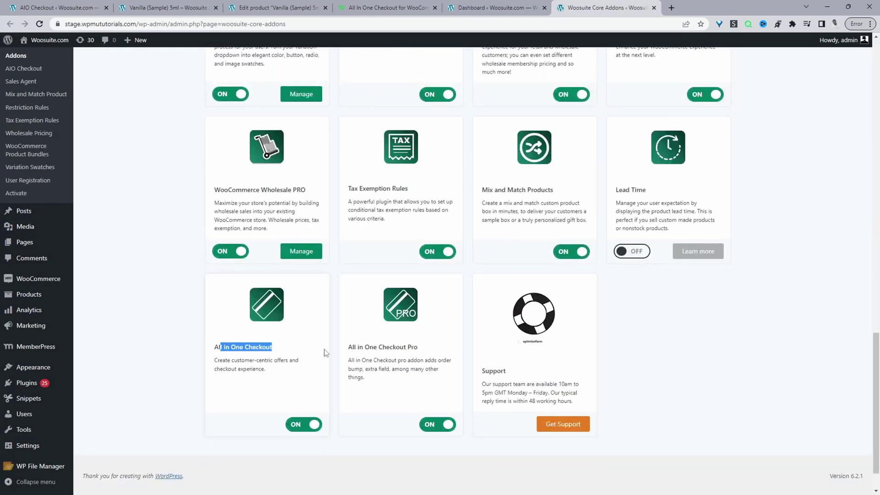
drag(370, 347, 459, 347)
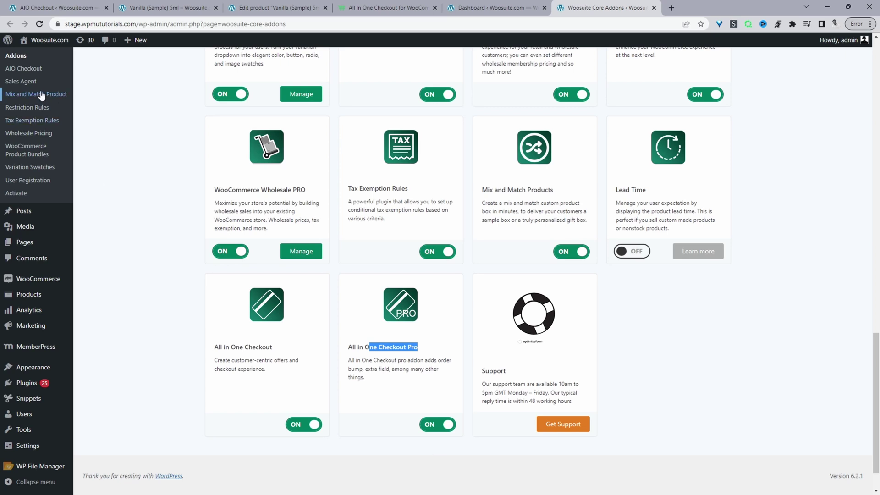
Step: Open the "sample upsell" order bump for editing in the AIO Checkout settings
click(20, 70)
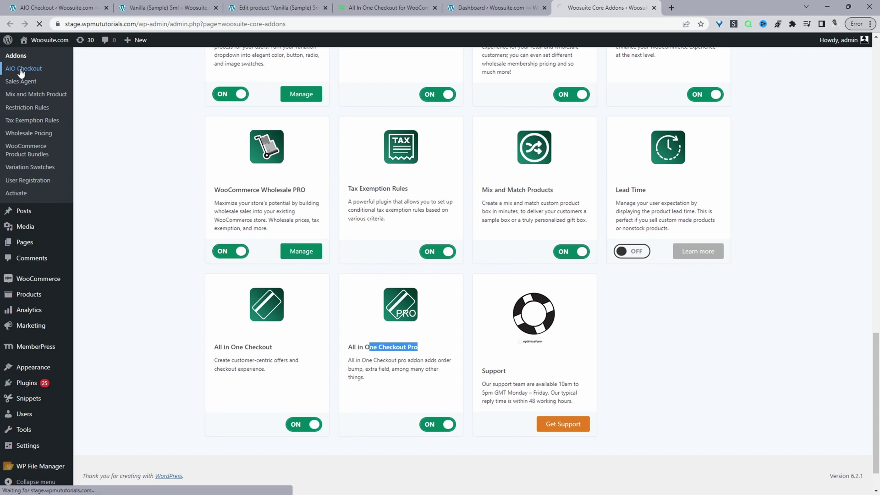
scroll(380, 317, down, 2)
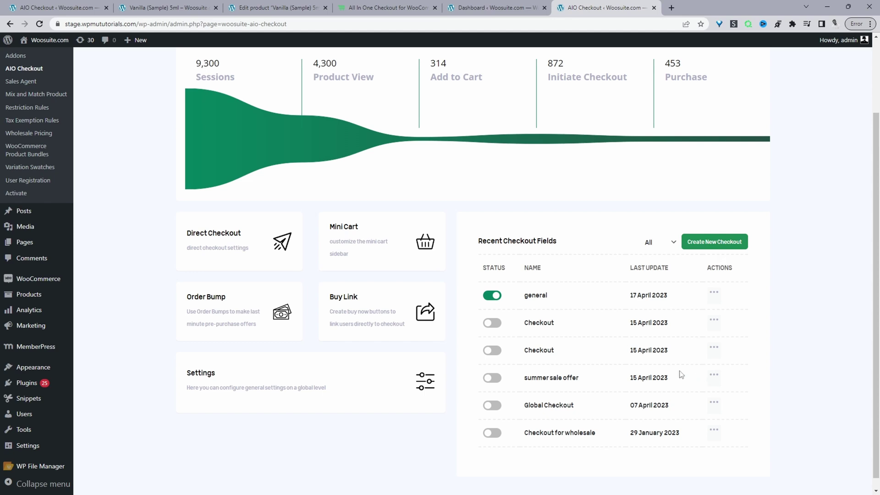
click(224, 311)
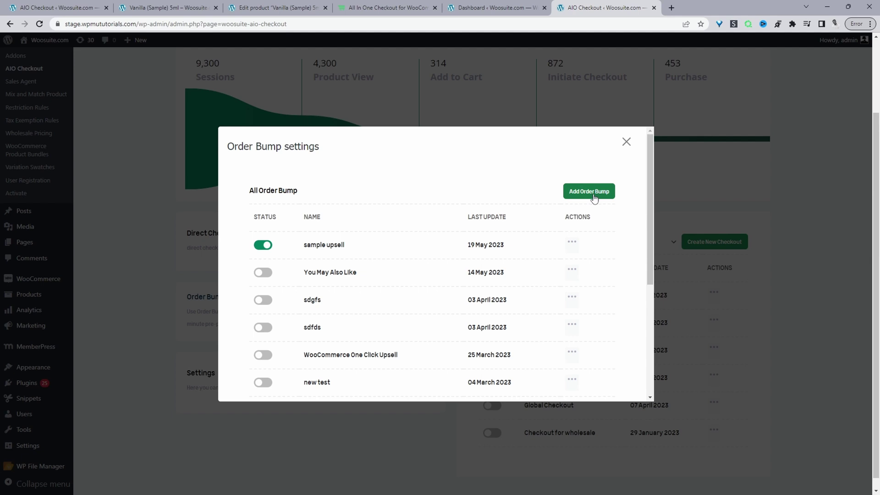
click(324, 245)
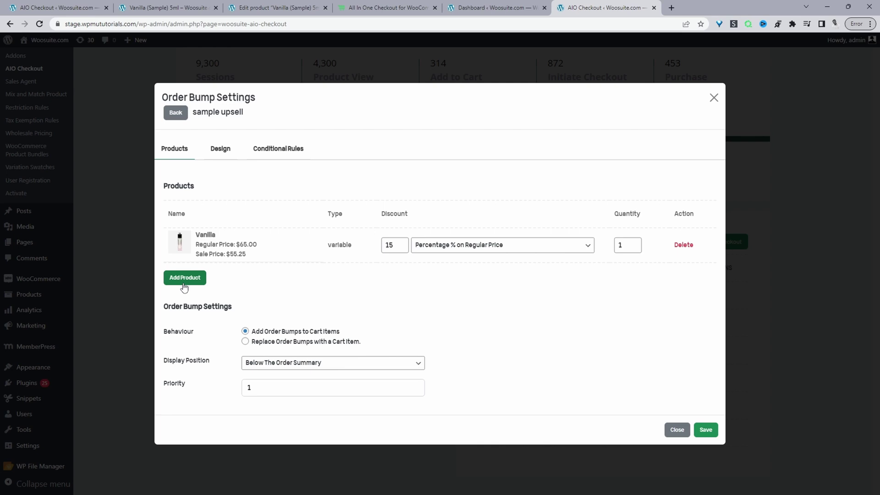
Step: Set the Vanilla product's discount to 10 with the type Percentage % on Regular Price, after viewing the product-adding dialog
click(183, 282)
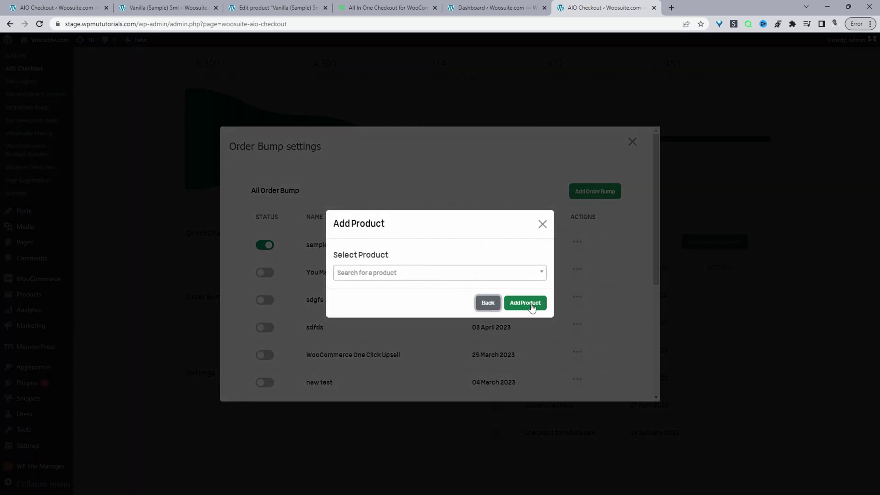
click(528, 303)
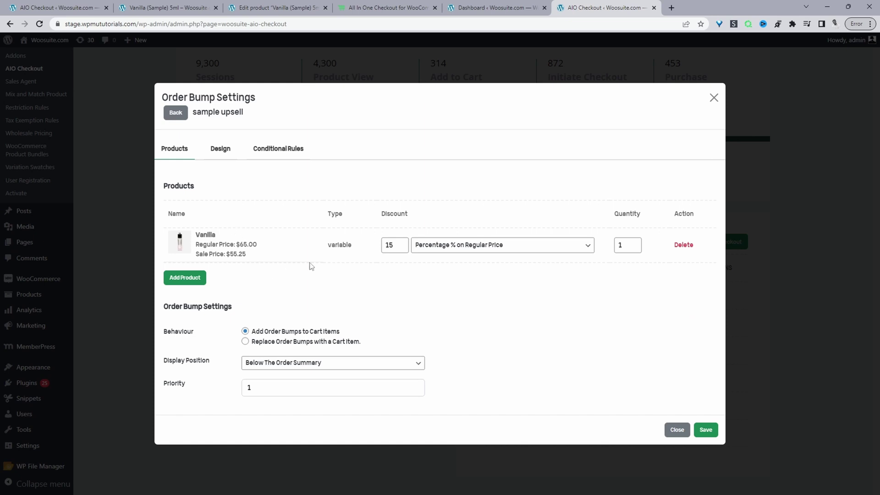
drag(394, 245, 378, 249)
text(10)
click(443, 245)
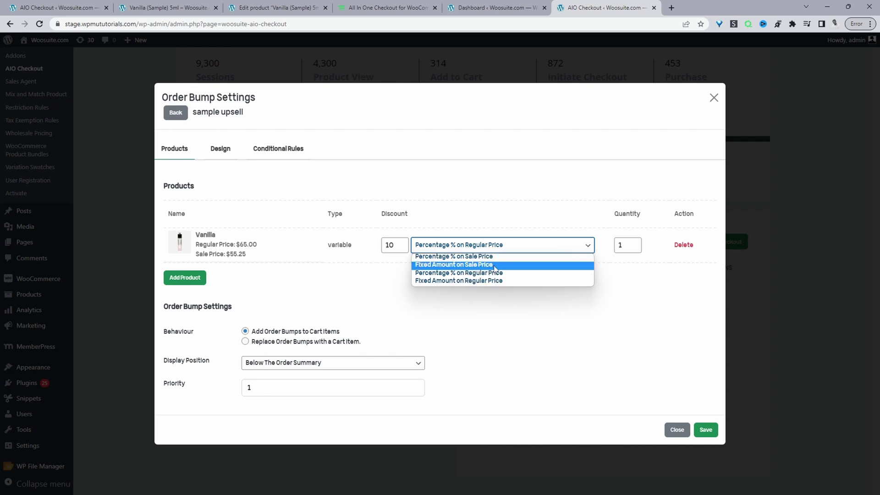
click(636, 284)
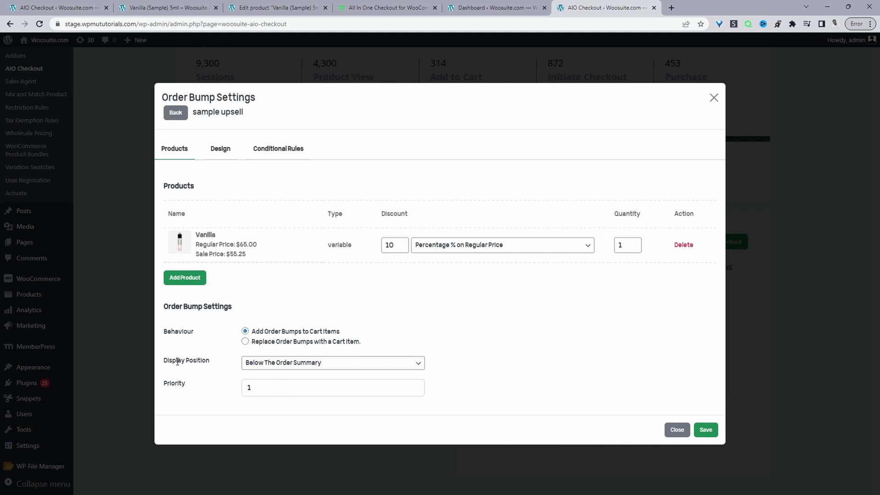
Step: Select Below The Order Summary as the order bump's display position and check the priority setting
click(264, 372)
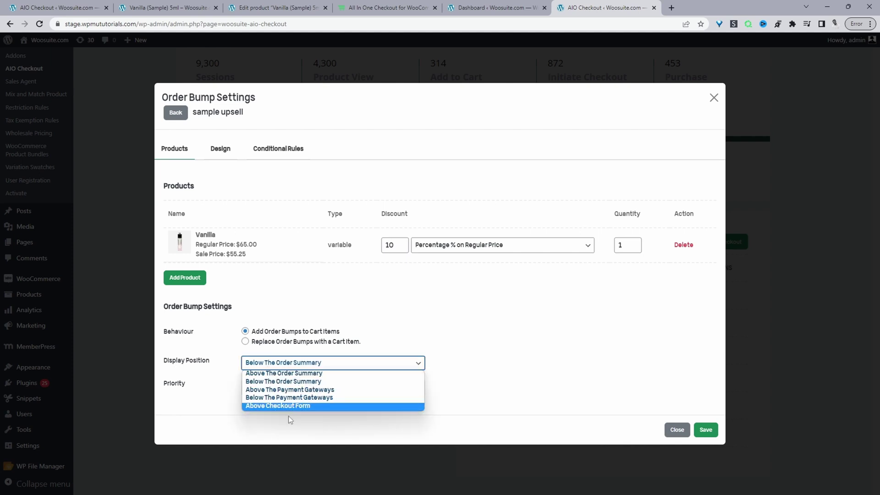
click(267, 381)
click(248, 390)
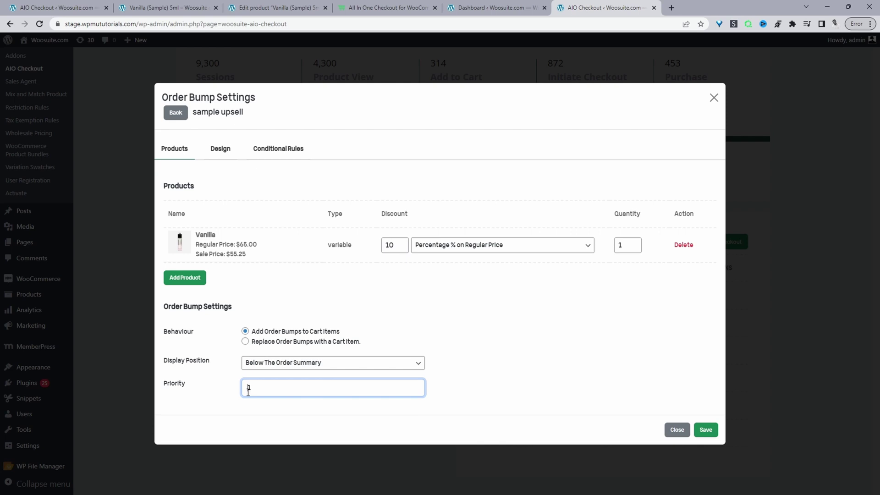
Step: Examine the title, offer description and CTA text in the order bump's design settings
click(220, 151)
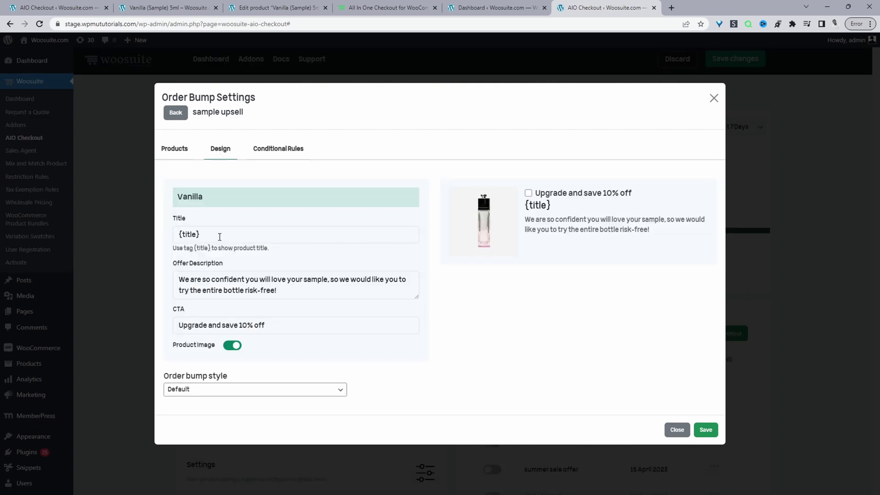
drag(216, 234, 178, 234)
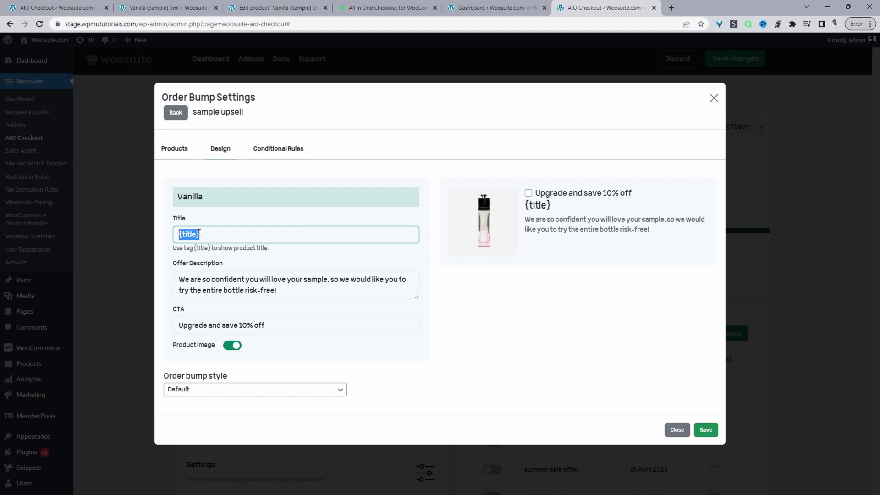
drag(179, 279, 377, 297)
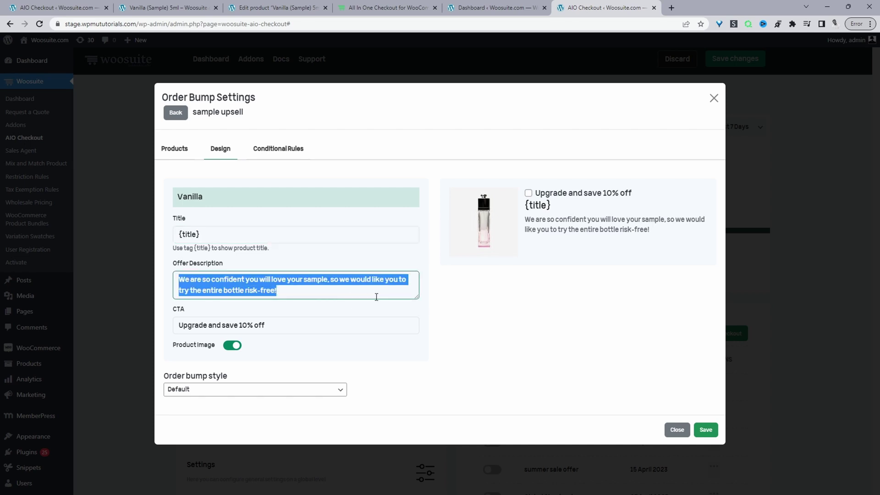
drag(281, 327, 182, 323)
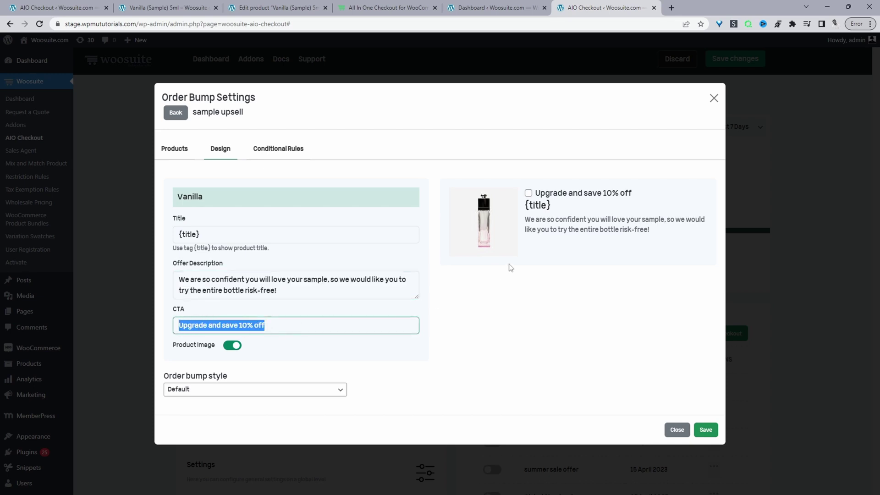
click(180, 324)
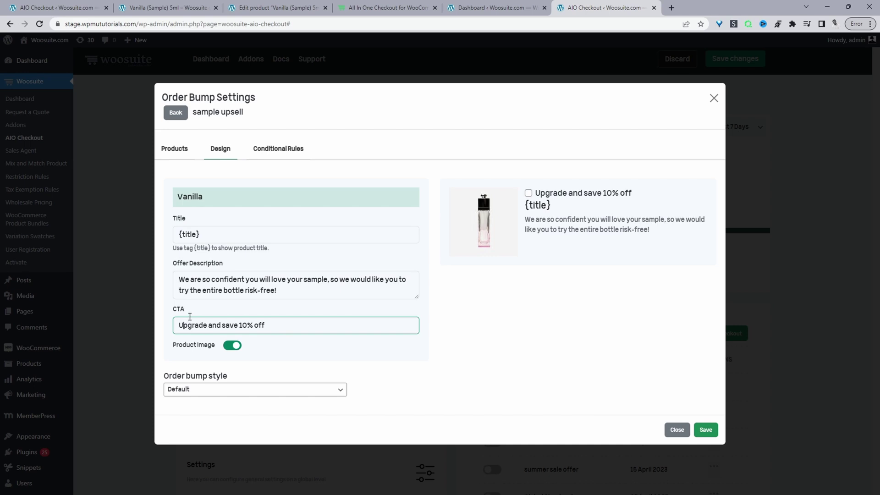
Step: Switch the offer's product image off and back on, and set the order bump style to Notification
click(237, 350)
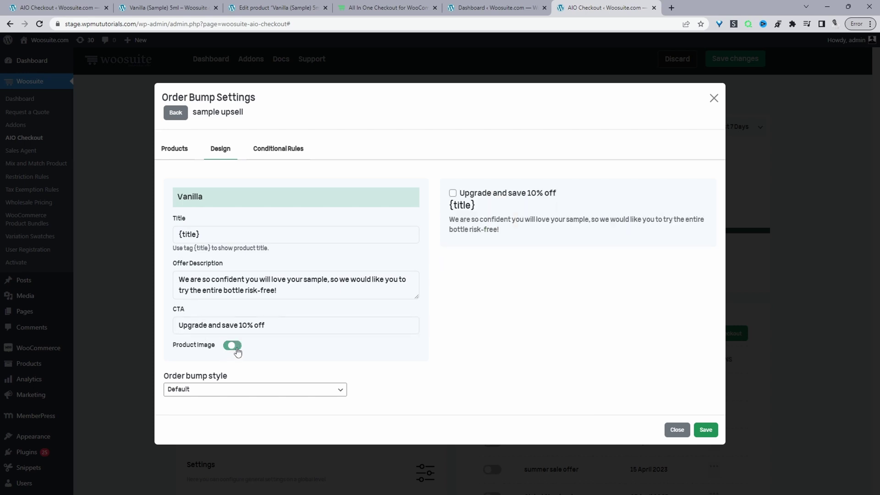
click(228, 349)
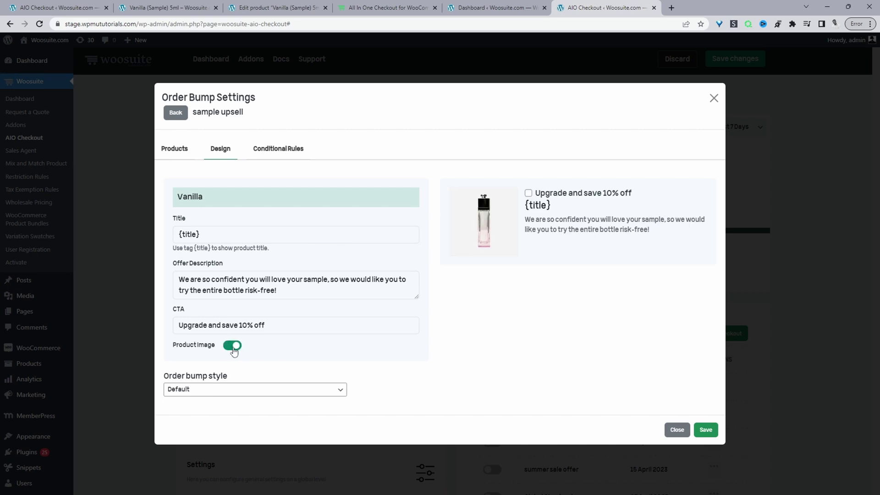
click(202, 392)
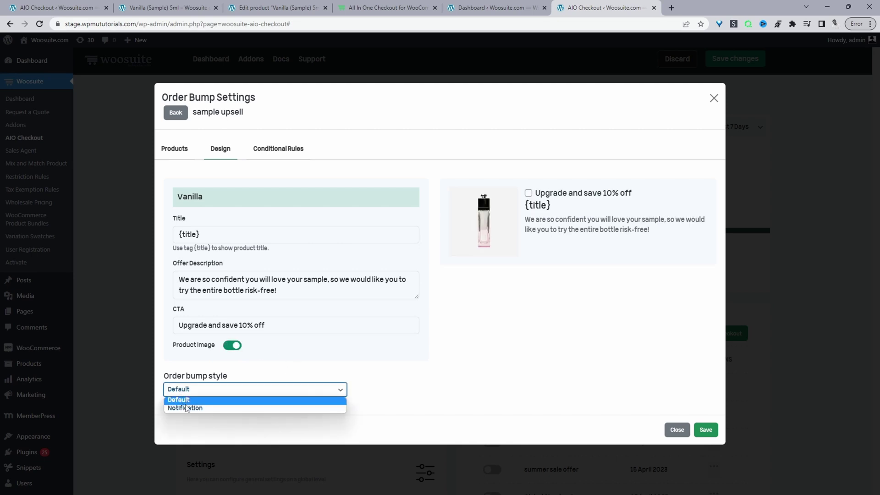
click(186, 408)
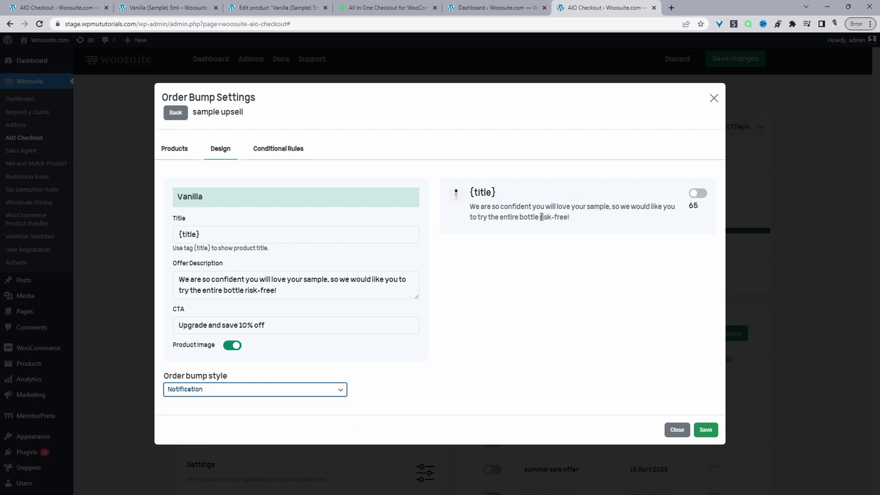
Step: Set the order bump style to Default and open the order bump's conditional rules
click(231, 389)
click(214, 402)
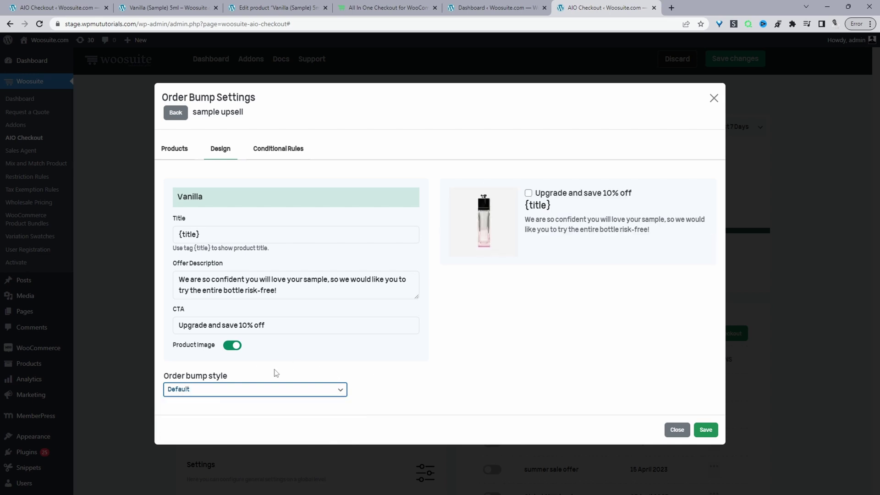
click(283, 154)
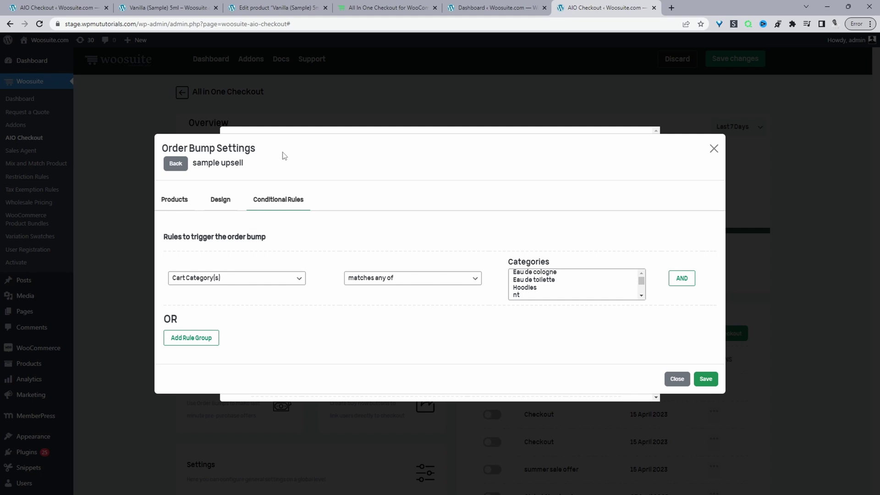
Step: Check the available rule types, select the samples category for the Cart Category(s) matches any of rule, and close the order bump settings
click(262, 279)
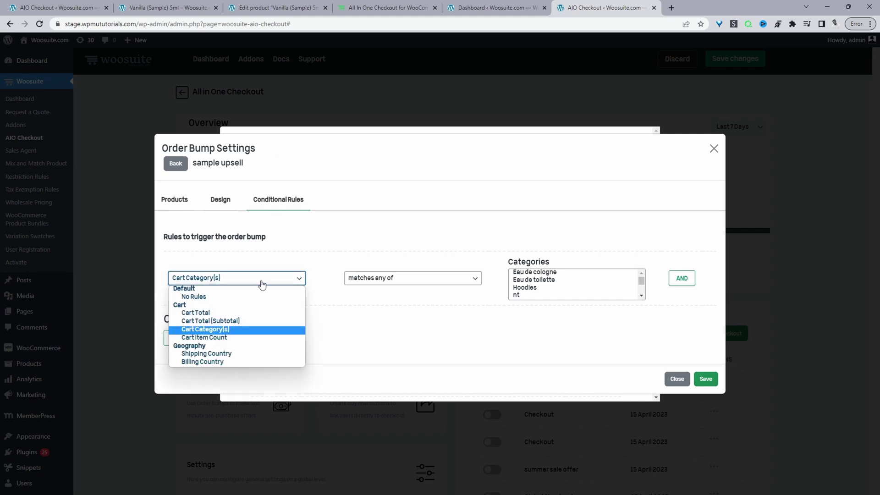
click(262, 282)
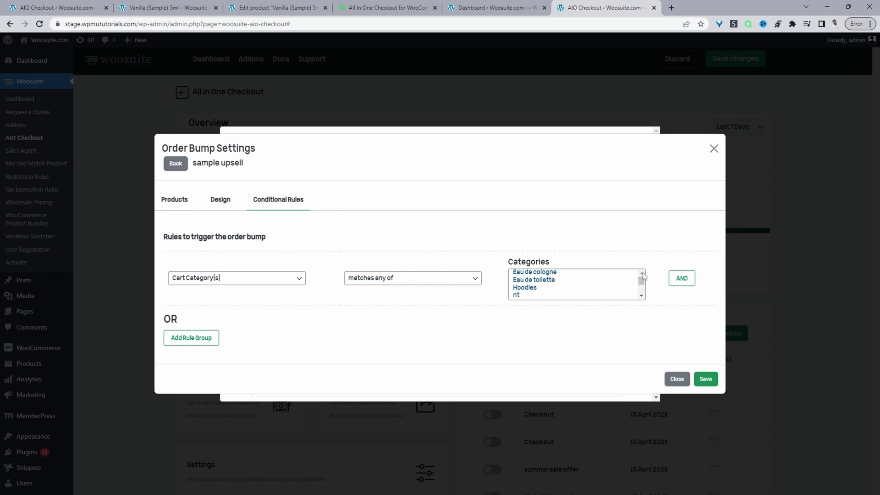
drag(642, 280, 642, 285)
click(610, 290)
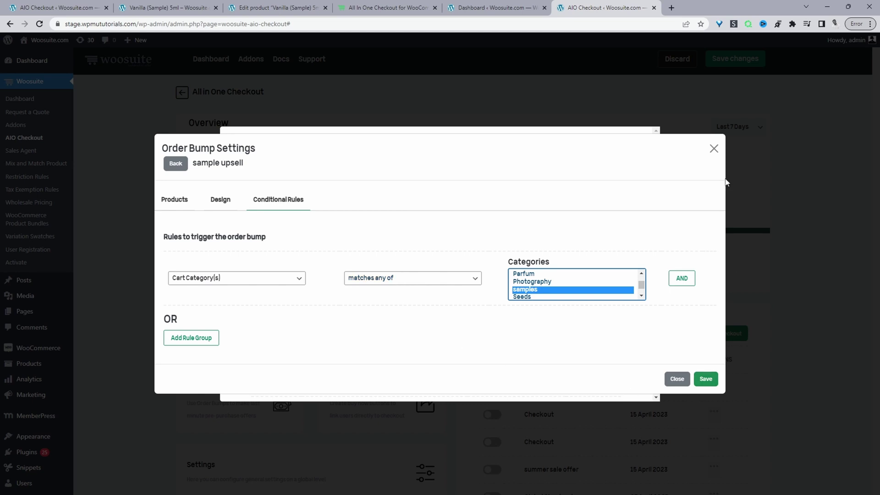
click(714, 148)
click(716, 151)
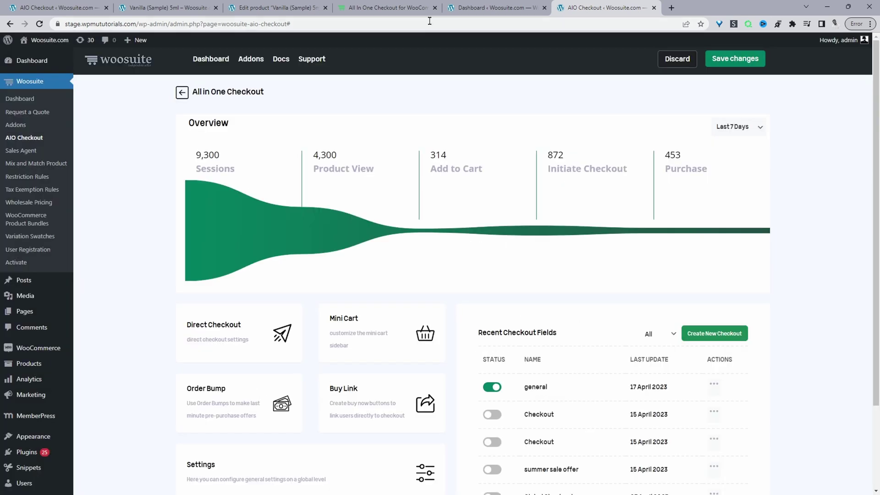
Step: Switch to the store's Vanilla (Sample) 5ml product page and remove the Vanilla items from the shopping cart
click(162, 4)
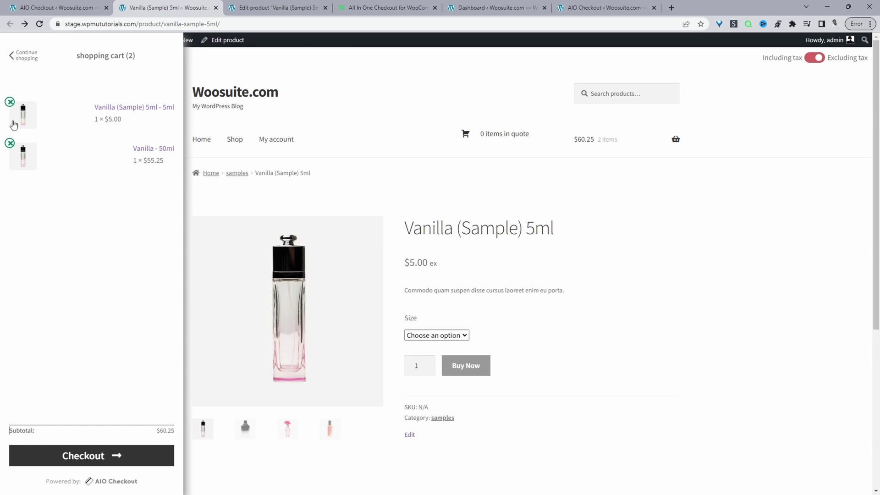
click(10, 143)
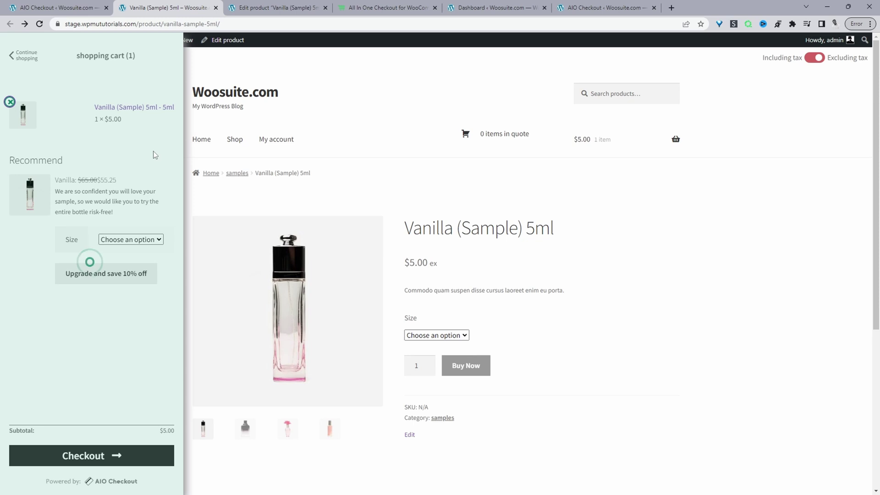
Step: Buy the 250G Lemon Almonds from the shop page and check the checkout's order summary for an order bump
click(241, 144)
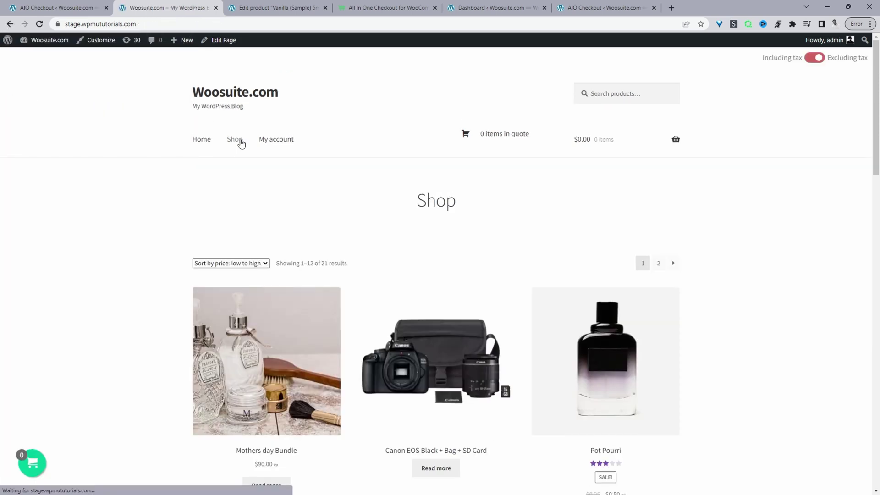
scroll(431, 264, down, 10)
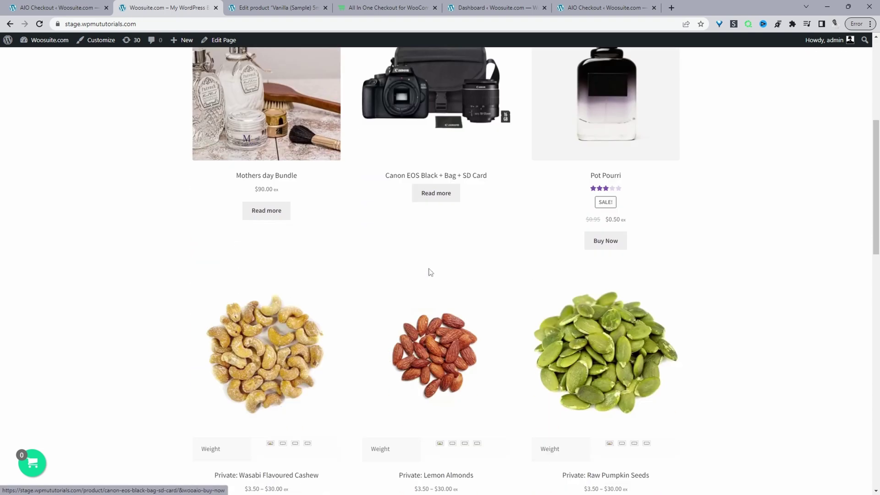
click(449, 266)
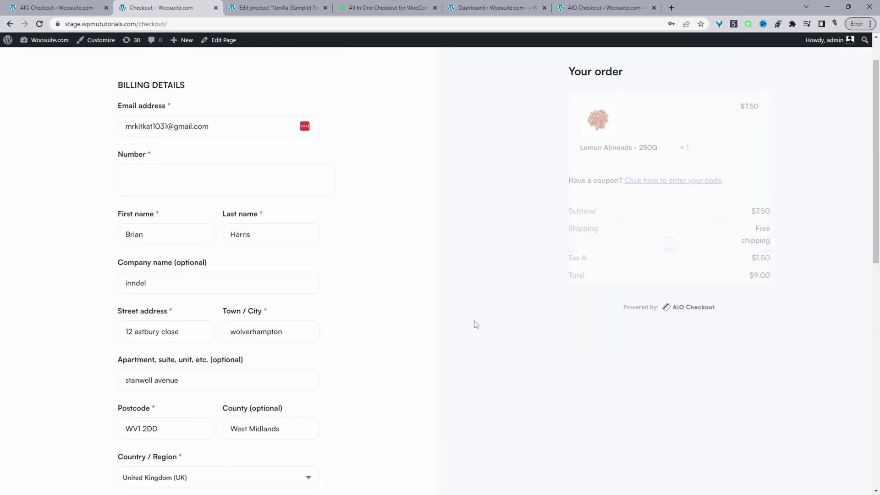
scroll(688, 64, down, 1)
scroll(615, 133, up, 1)
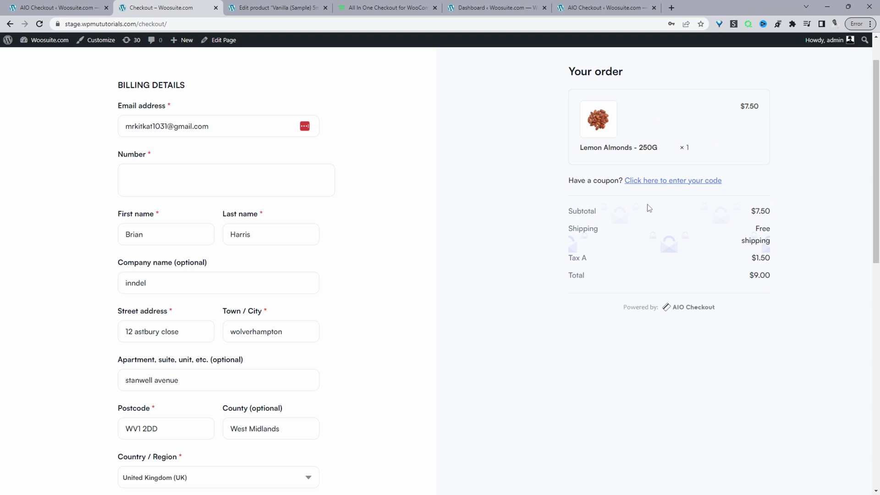
scroll(643, 262, down, 1)
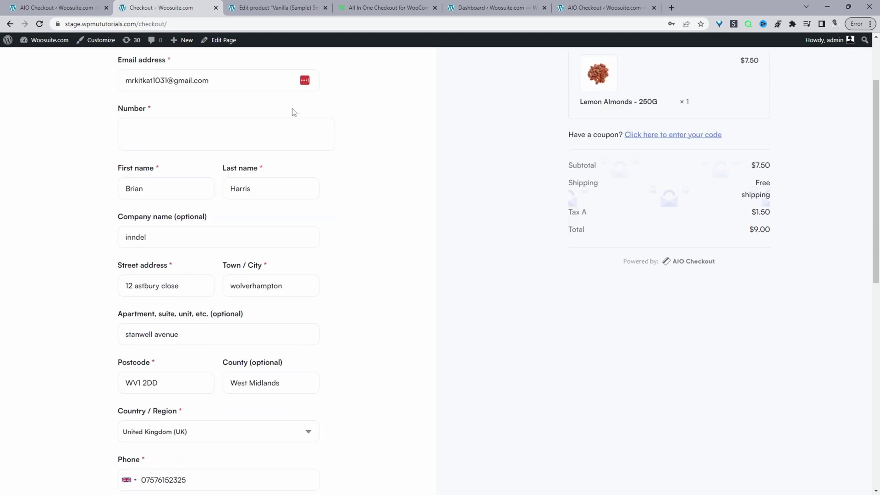
Step: Return to the shop, buy Vanilla (Sample) 5ml in size 5ml, and view the offer below the checkout's order summary
key(alt+Left)
scroll(379, 191, down, 7)
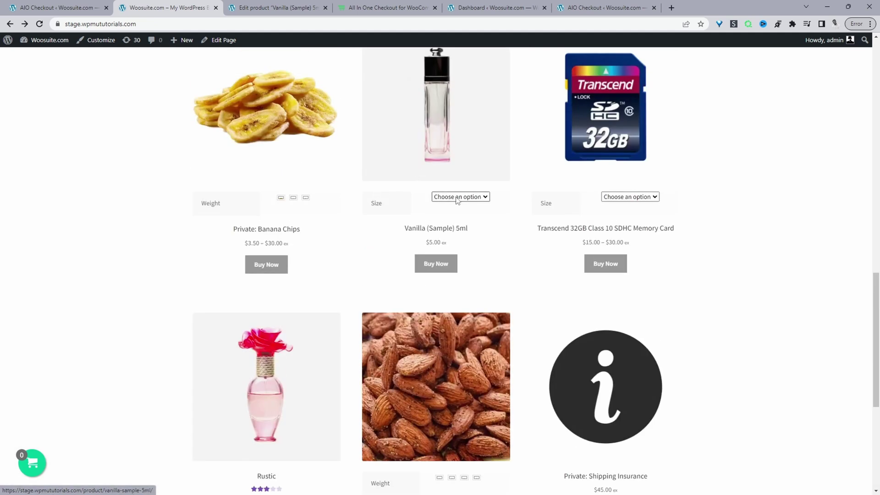
click(457, 197)
click(457, 212)
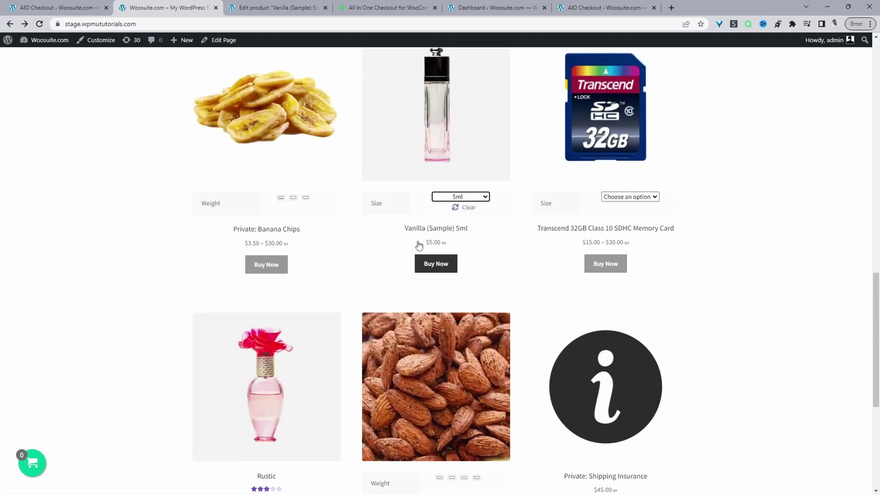
click(430, 265)
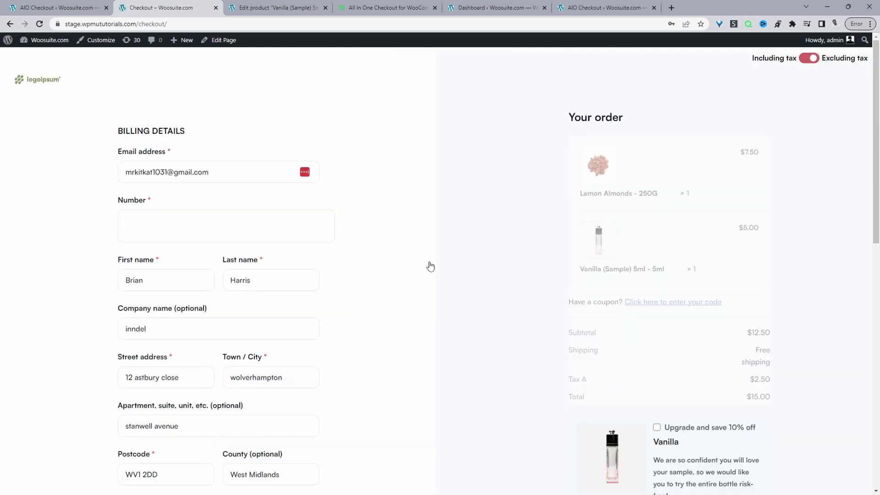
scroll(537, 298, down, 3)
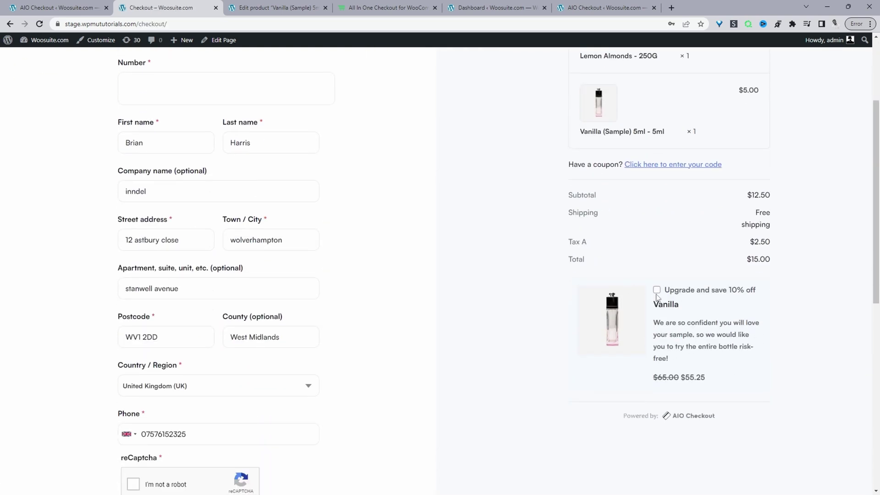
Step: Accept the Vanilla upgrade offer at checkout and review the order through to the payment options
click(709, 338)
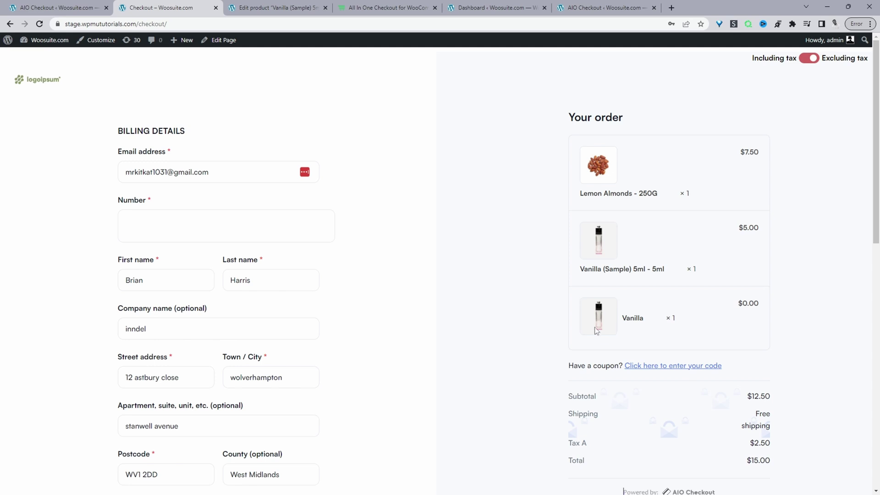
scroll(345, 378, down, 15)
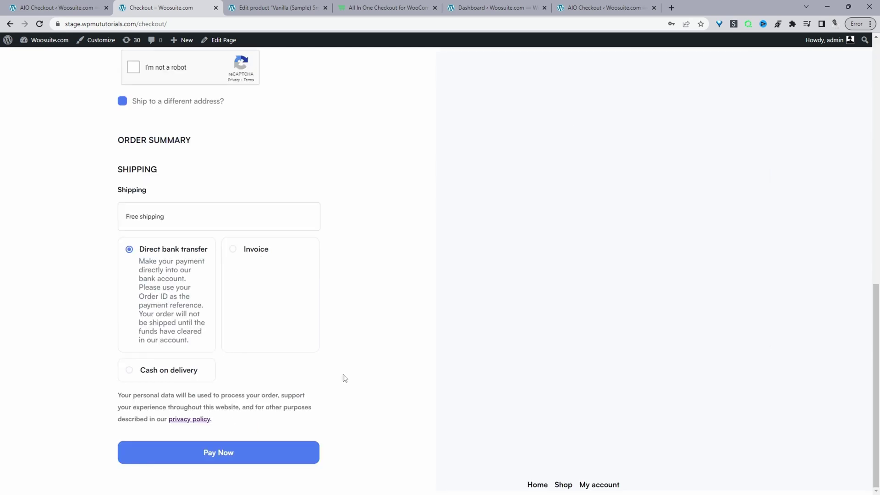